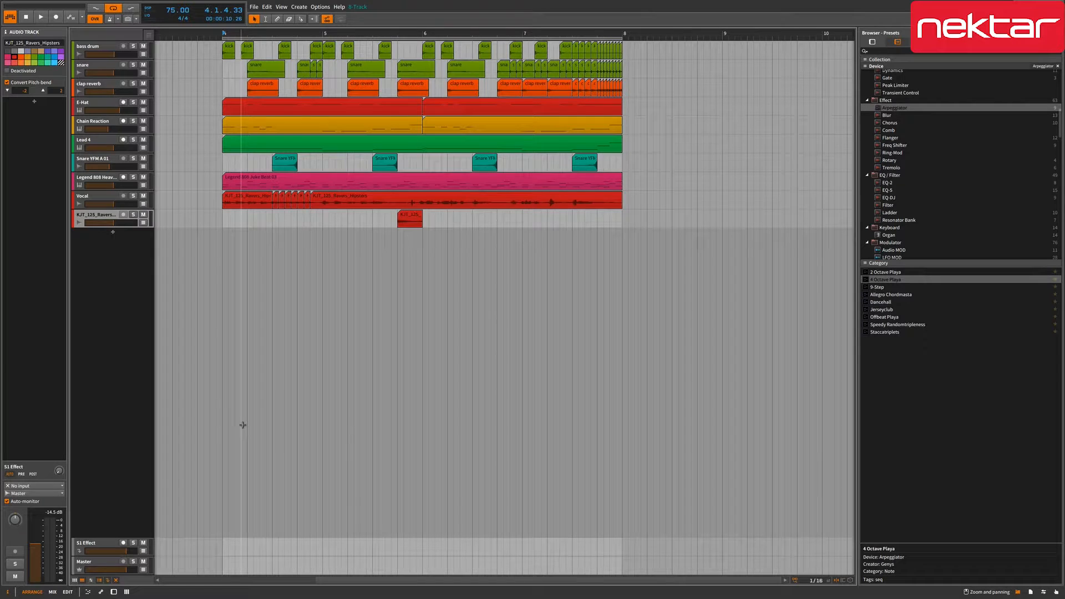
- Switch to the Mix view with F2 to show the mixer and clip launcher
key("F2")
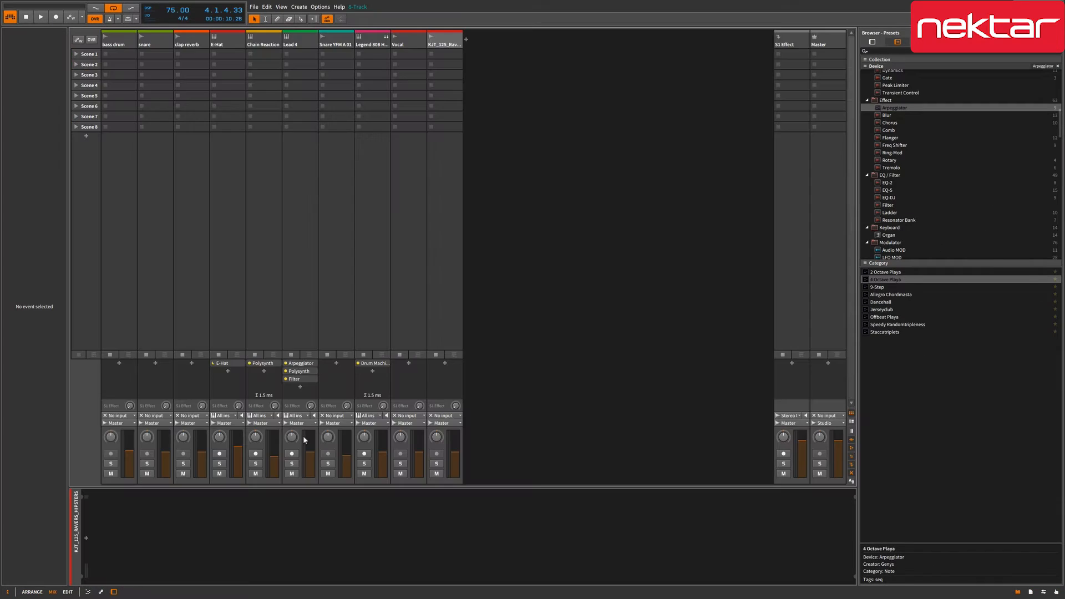
key("Tab")
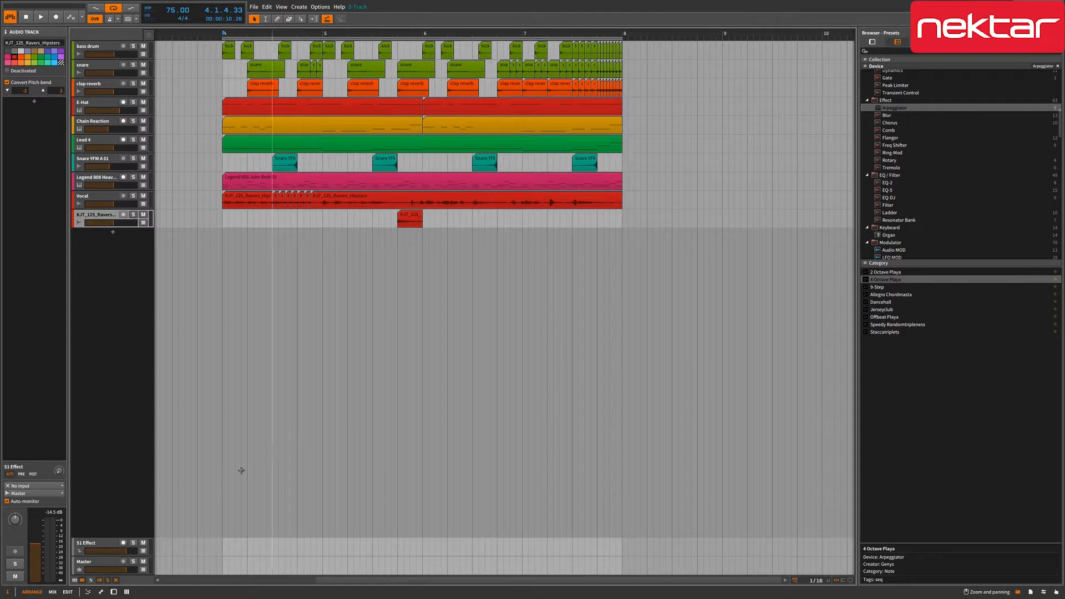
left_click(126, 593)
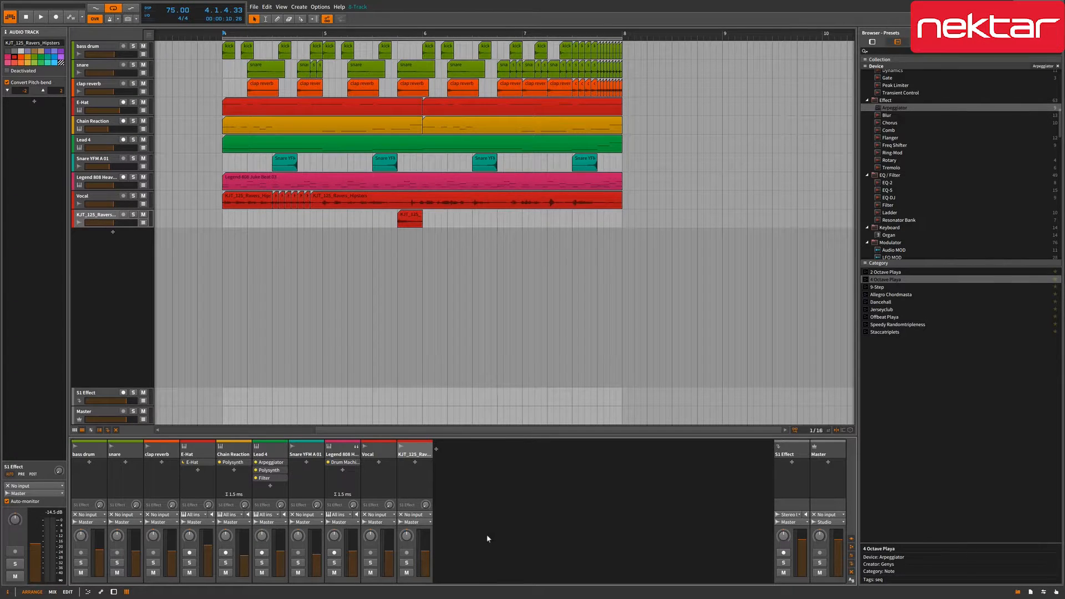
key("alt+2")
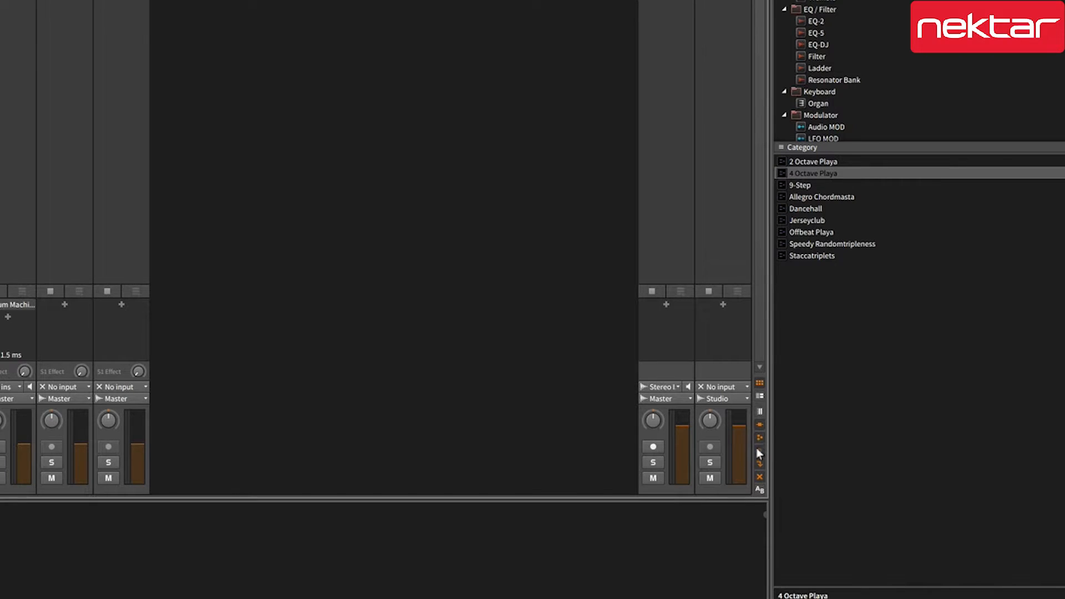
- Keep the clip launcher rows visible, enable big meters, and start playback to watch them
left_click(760, 382)
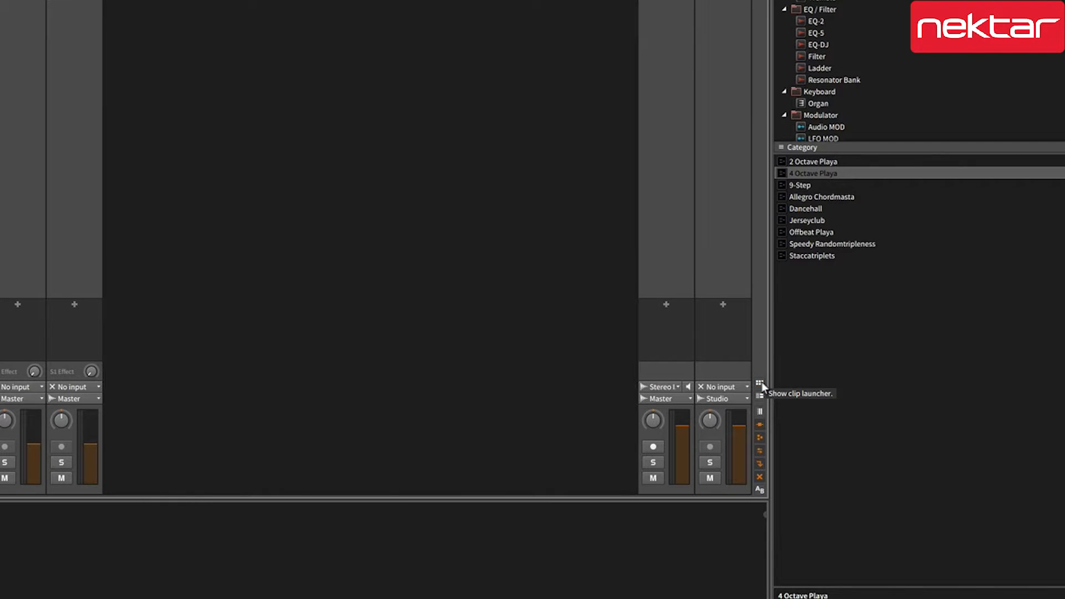
left_click(760, 382)
left_click(760, 383)
left_click(760, 382)
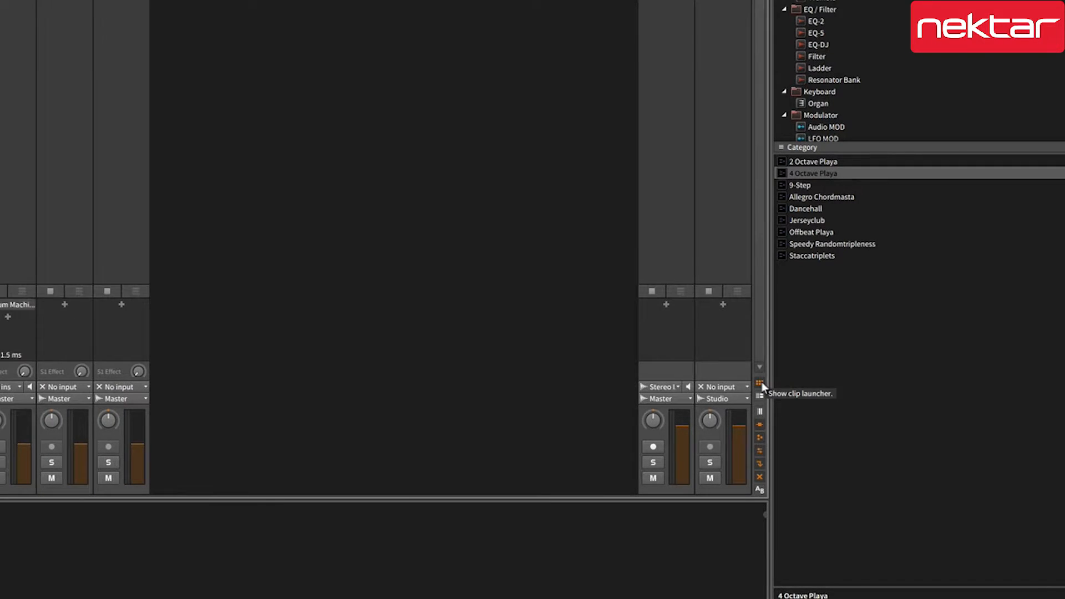
left_click(759, 412)
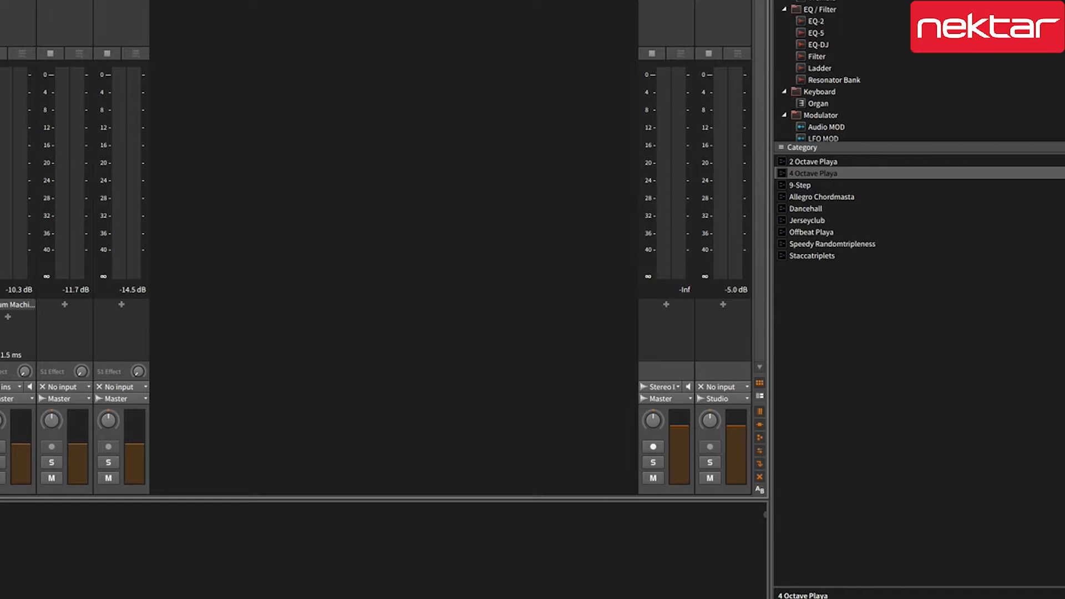
key("space")
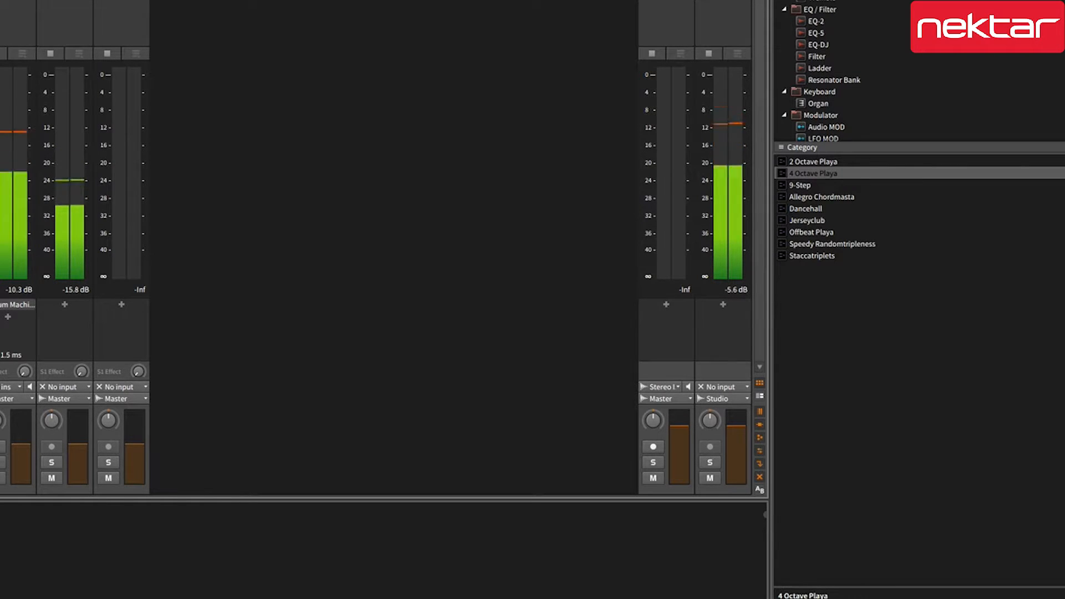
- Keep the track device chains and effect send amounts shown in the mixer
left_click(760, 424)
left_click(760, 425)
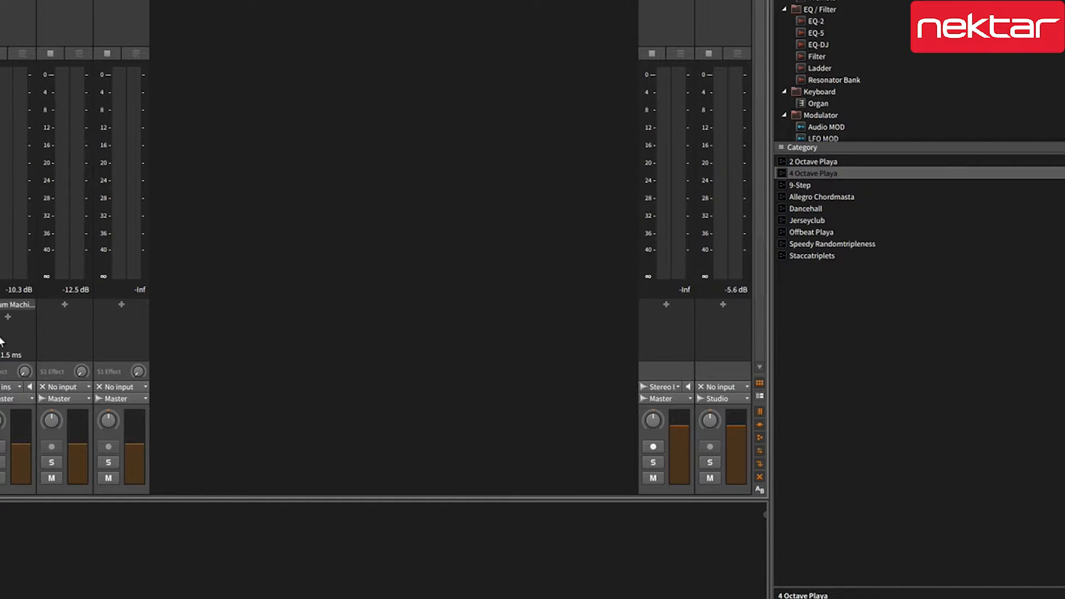
left_click(761, 438)
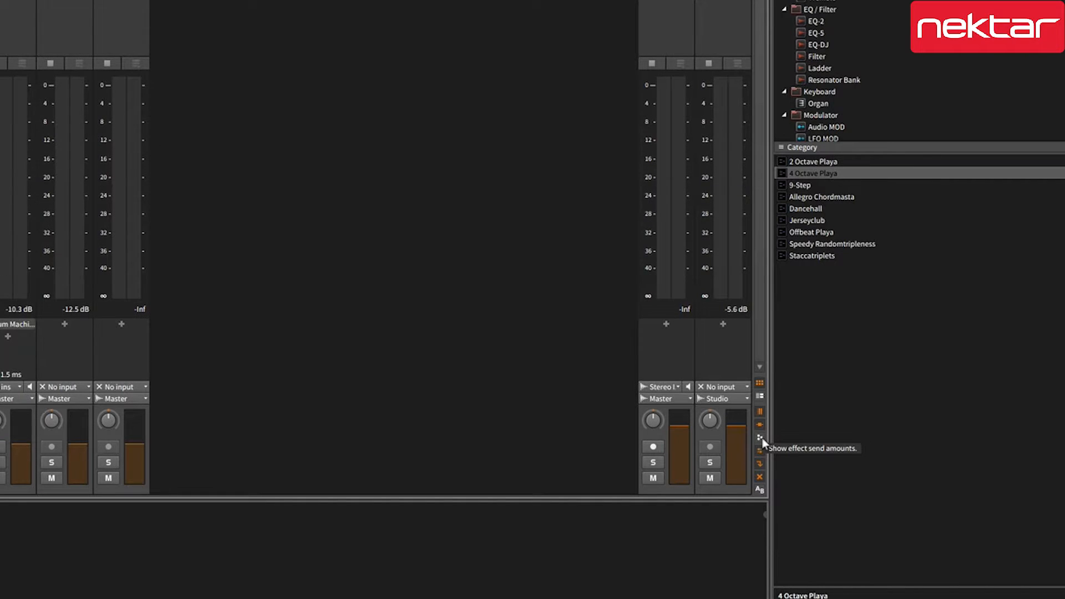
left_click(761, 438)
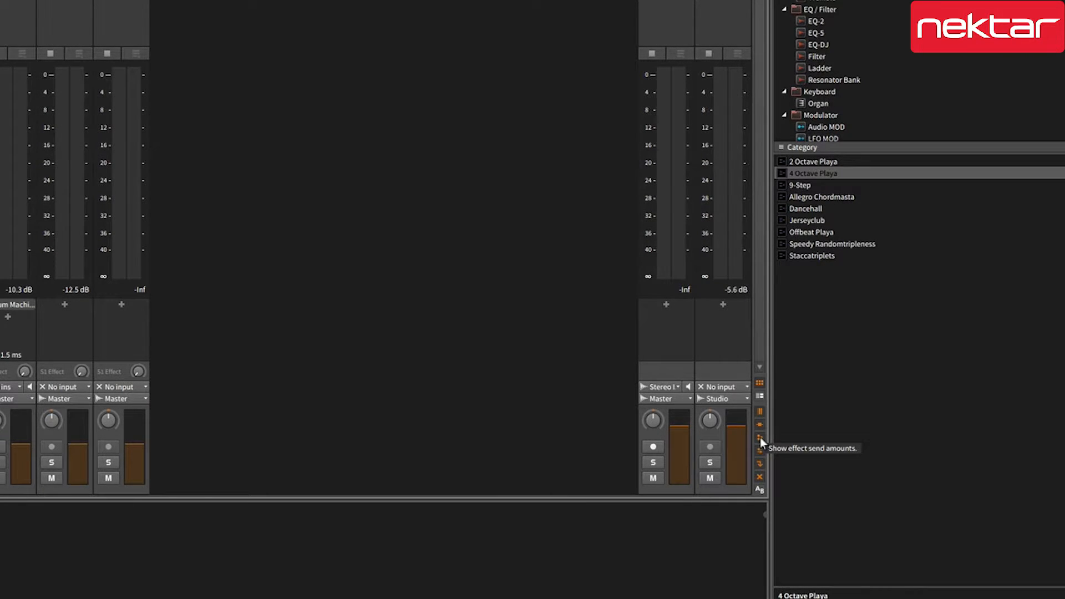
left_click(760, 438)
left_click(759, 438)
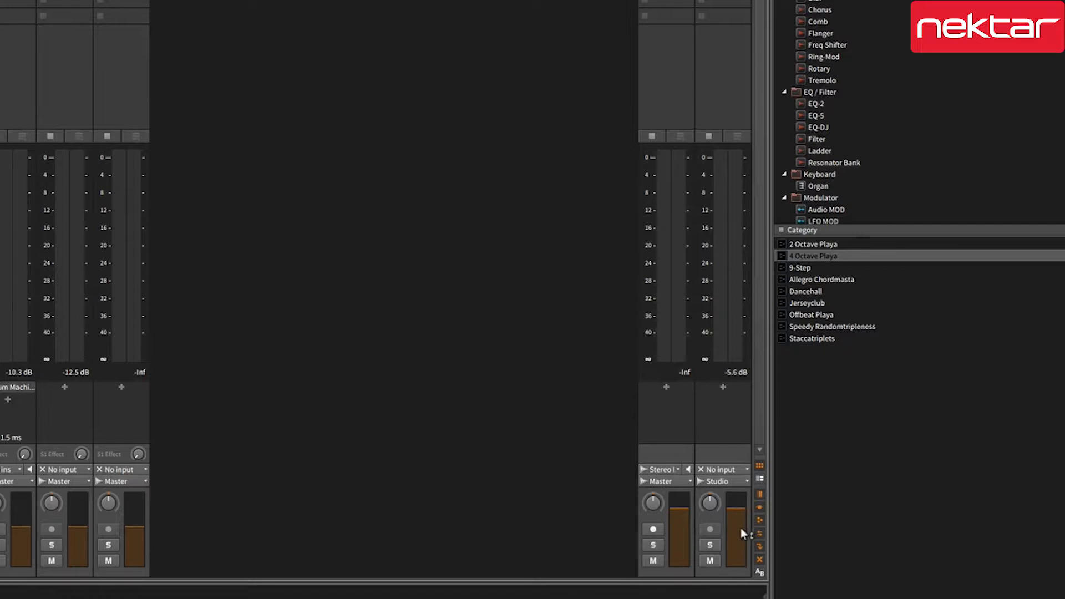
key("space")
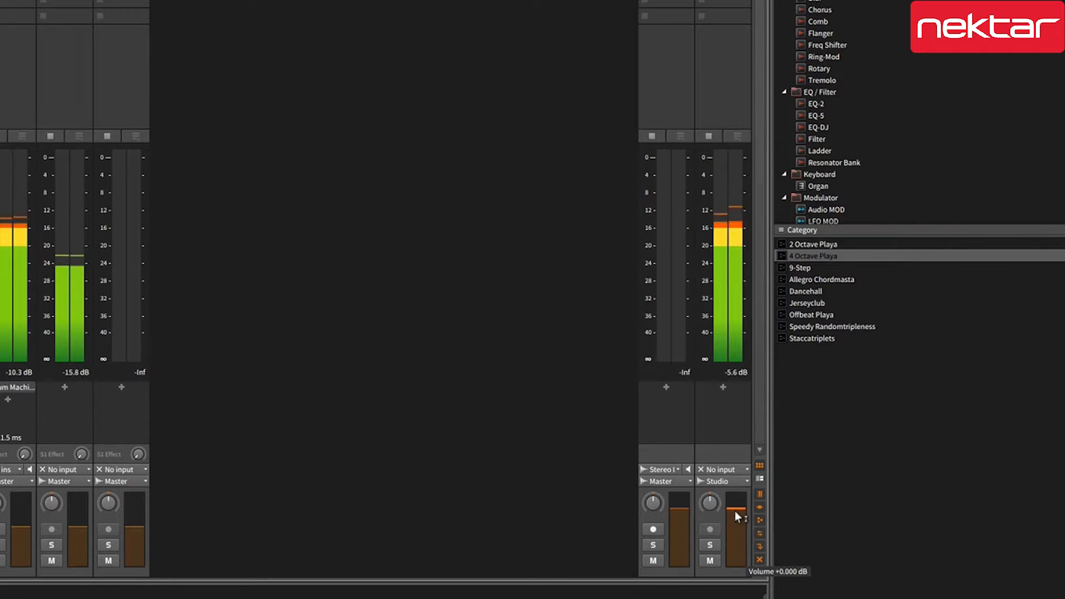
mouse_move(735, 509)
left_mouse_down()
mouse_move(736, 545)
mouse_move(736, 507)
left_mouse_up()
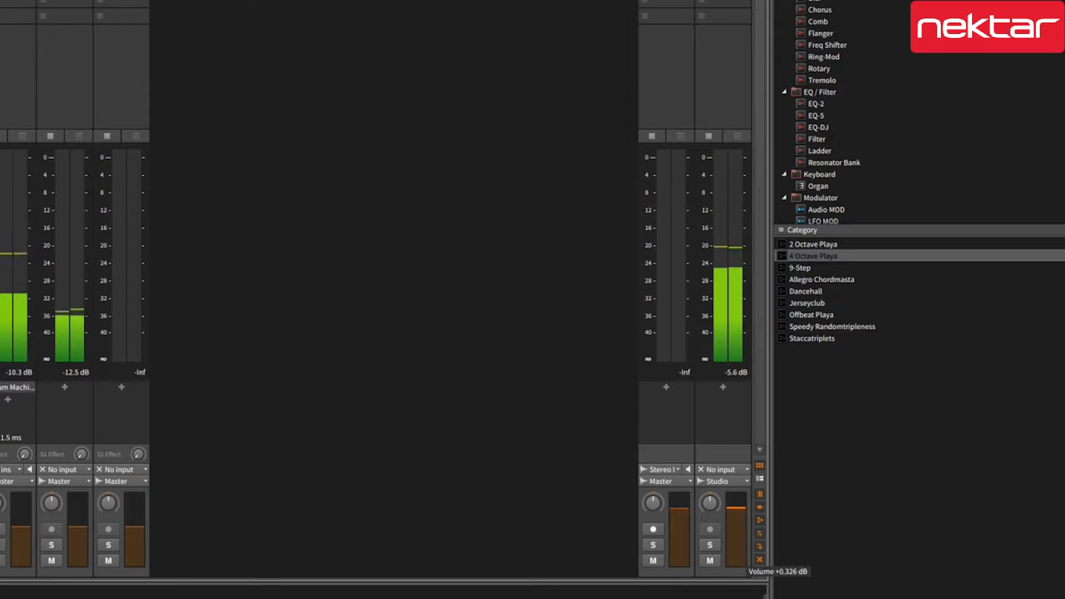
double_click(738, 514)
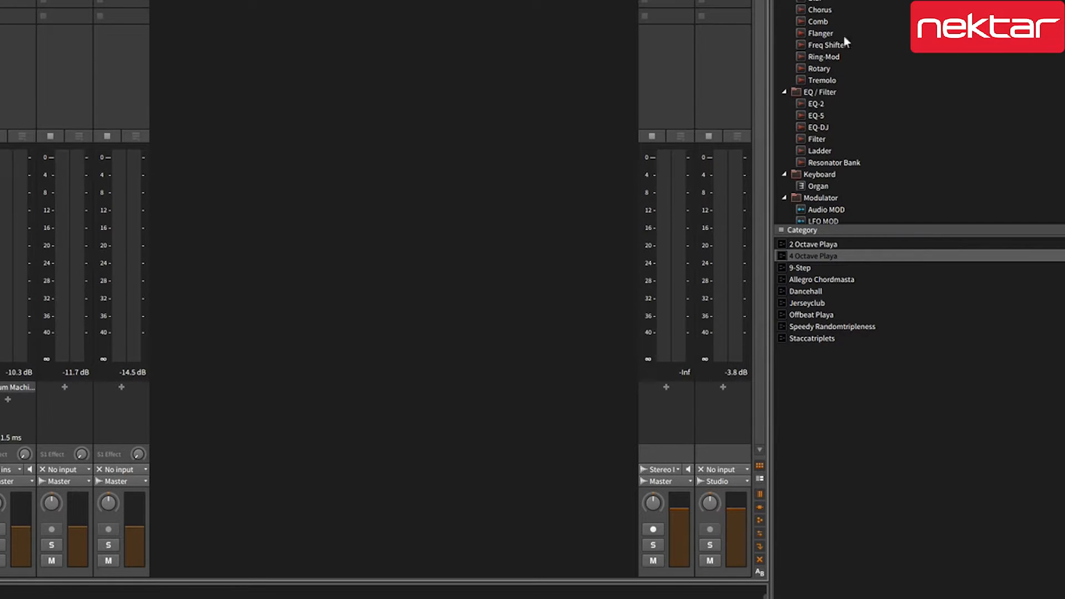
scroll(847, 62, "up", 3)
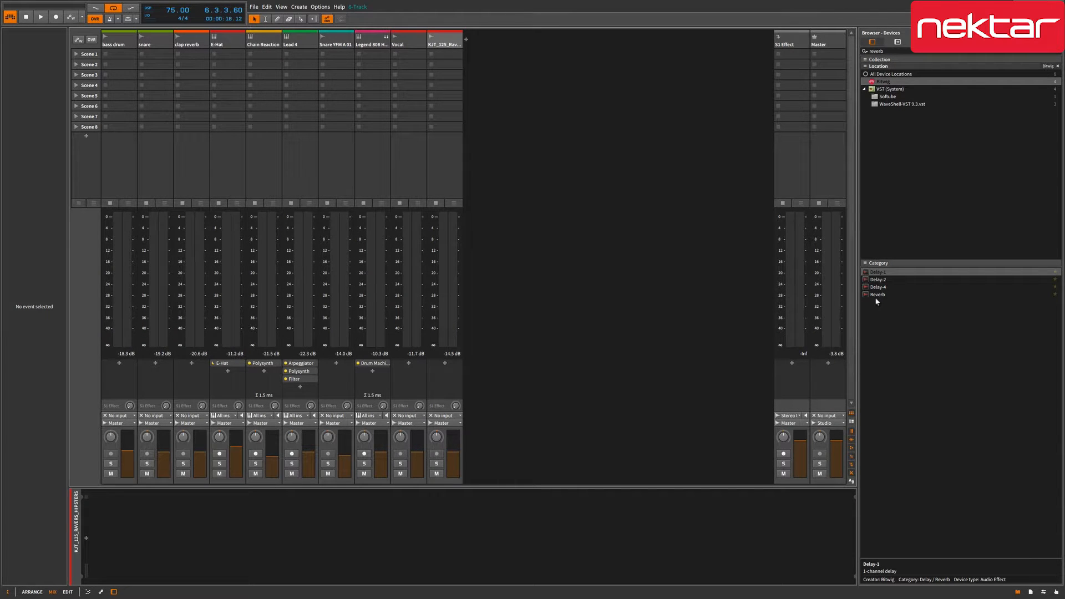
- Add Reverb to the Vocal track, solo Vocal and play, then add Reverb to the S1 Effect track
left_click_drag(875, 298, 412, 377)
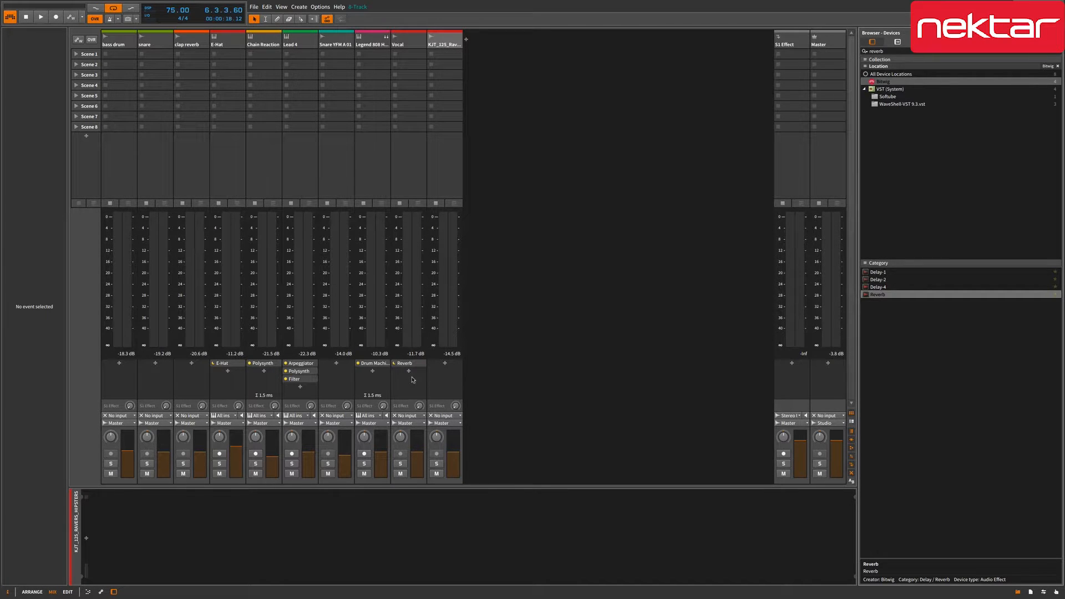
left_click(401, 464)
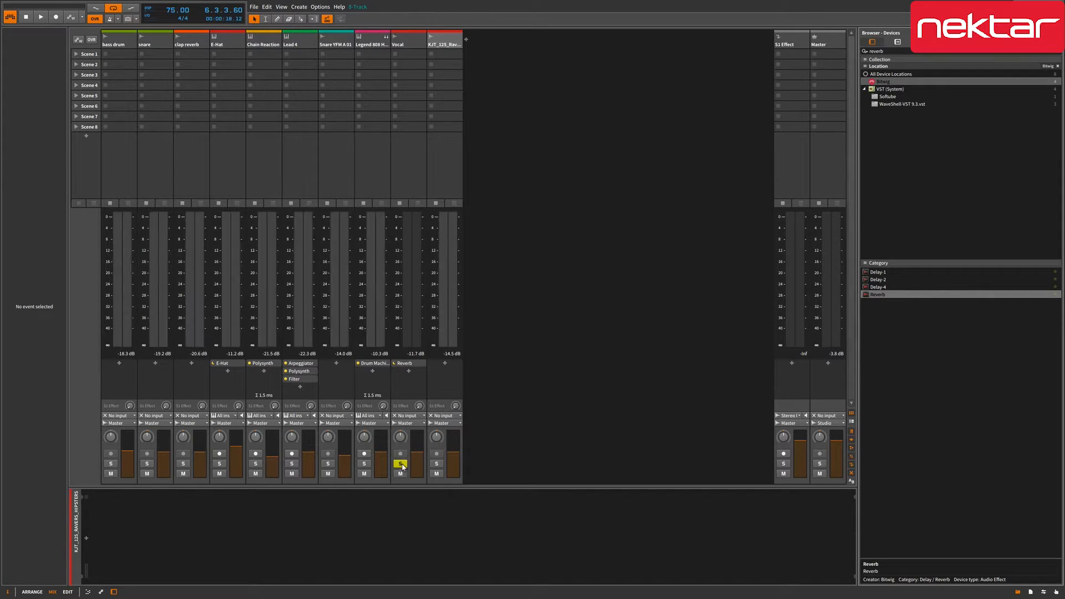
key("space")
left_click_drag(867, 301, 787, 366)
- Remove Reverb from Vocal and set Vocal's Reverb send to about -16.6 dB while listening
right_click(413, 366)
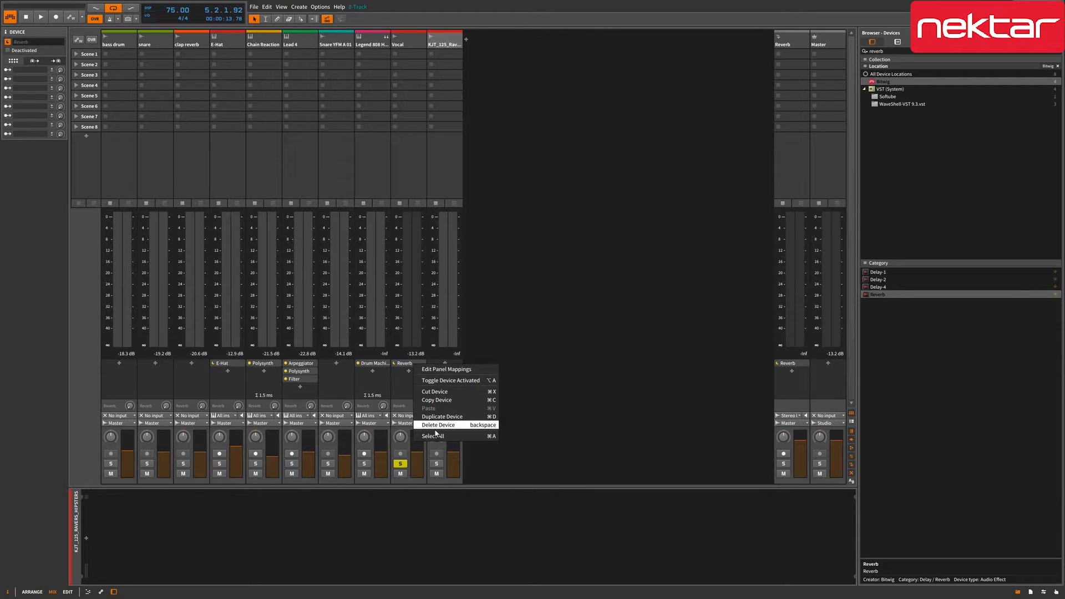
left_click(439, 428)
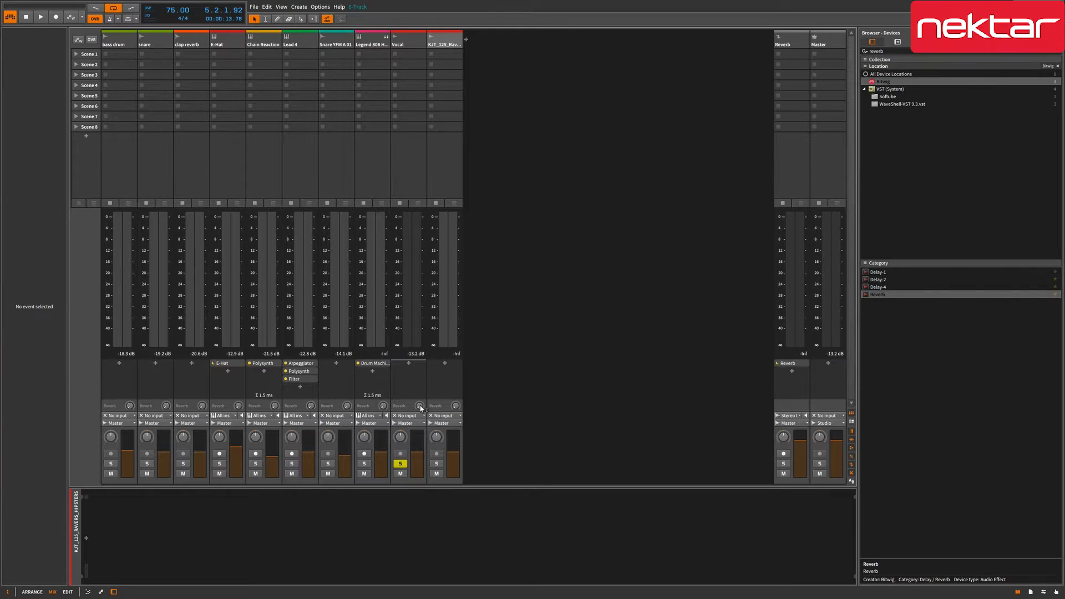
left_click_drag(420, 408, 420, 407)
key("space")
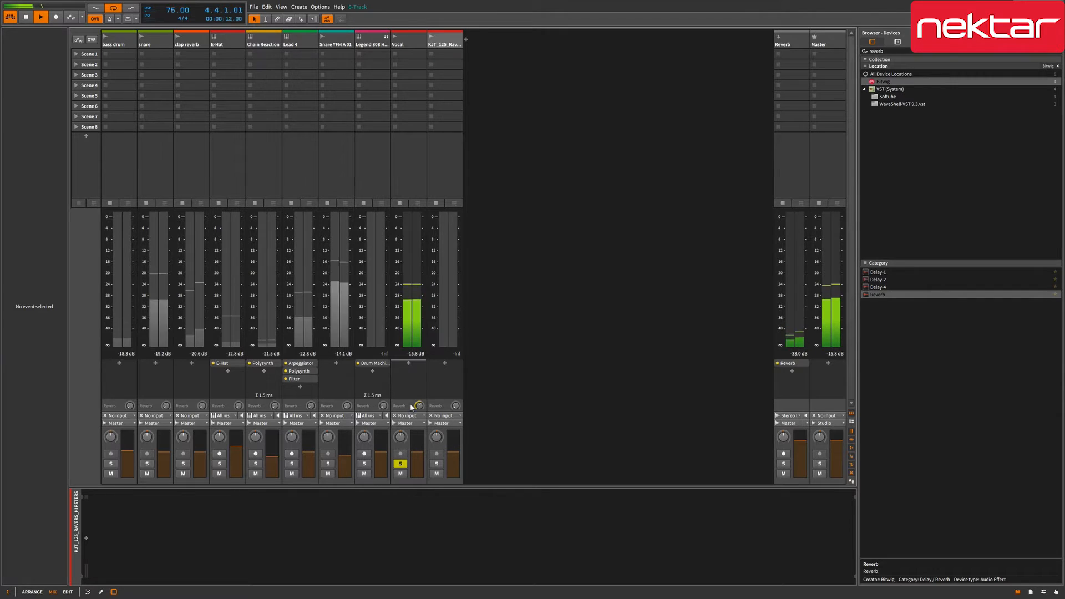
left_click_drag(421, 407, 420, 361)
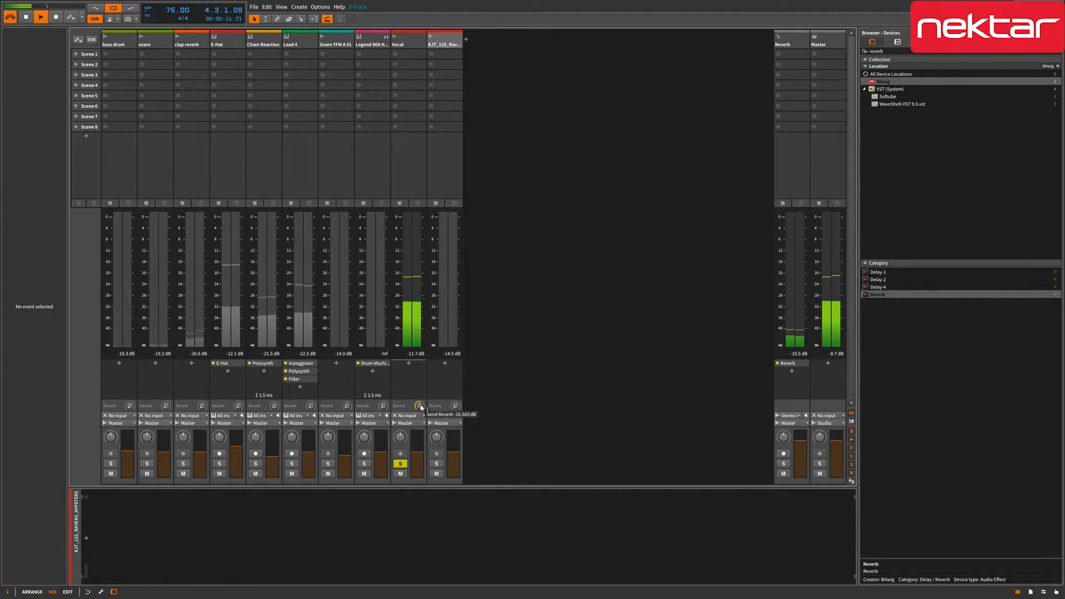
key("space")
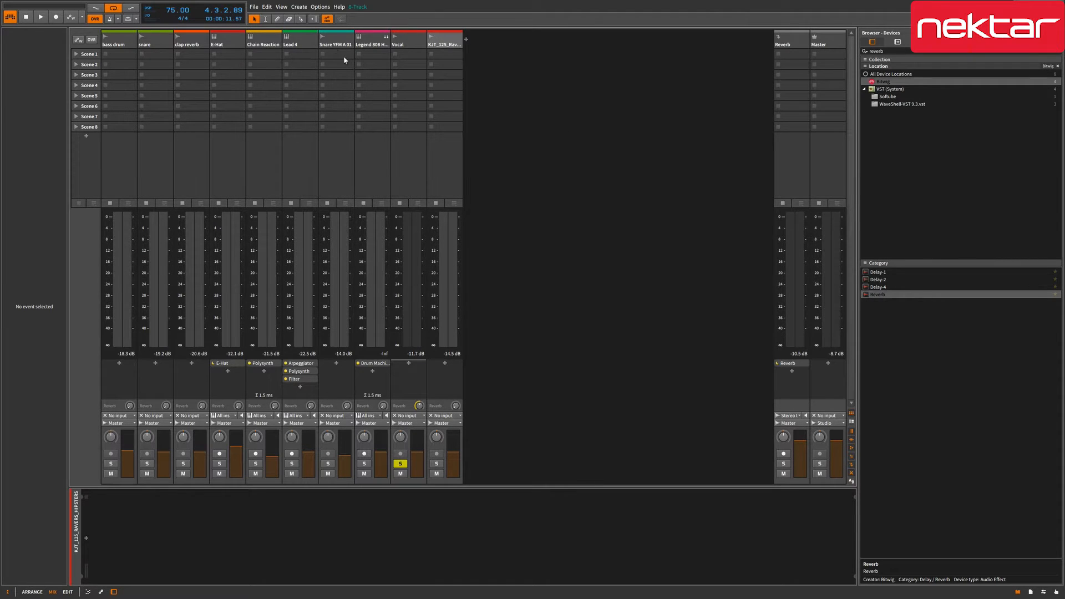
- Create a new effect track carrying a Delay-1 device
left_click(299, 7)
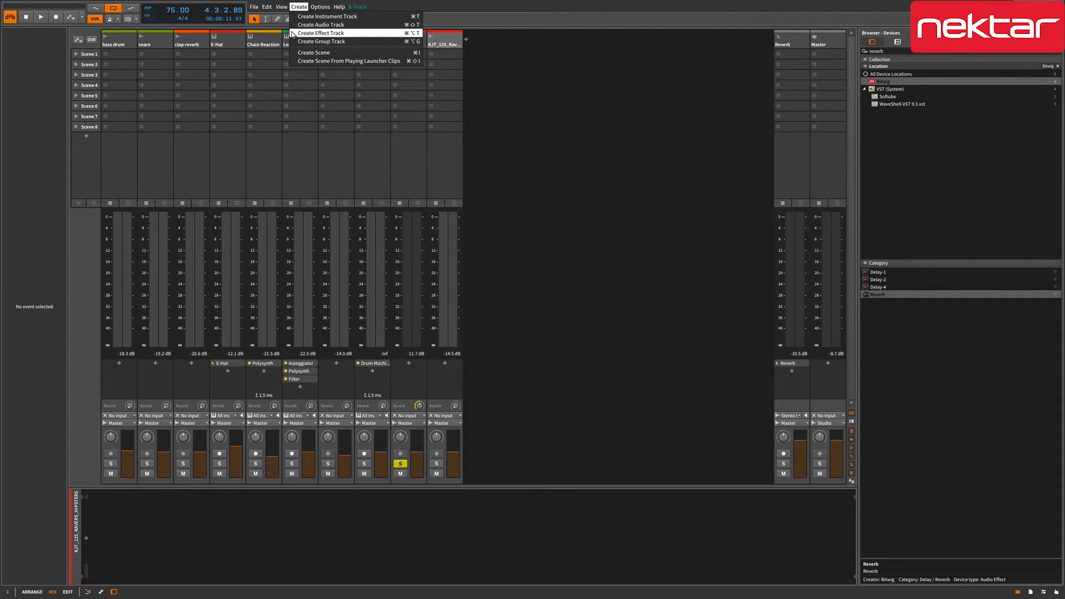
left_click(330, 33)
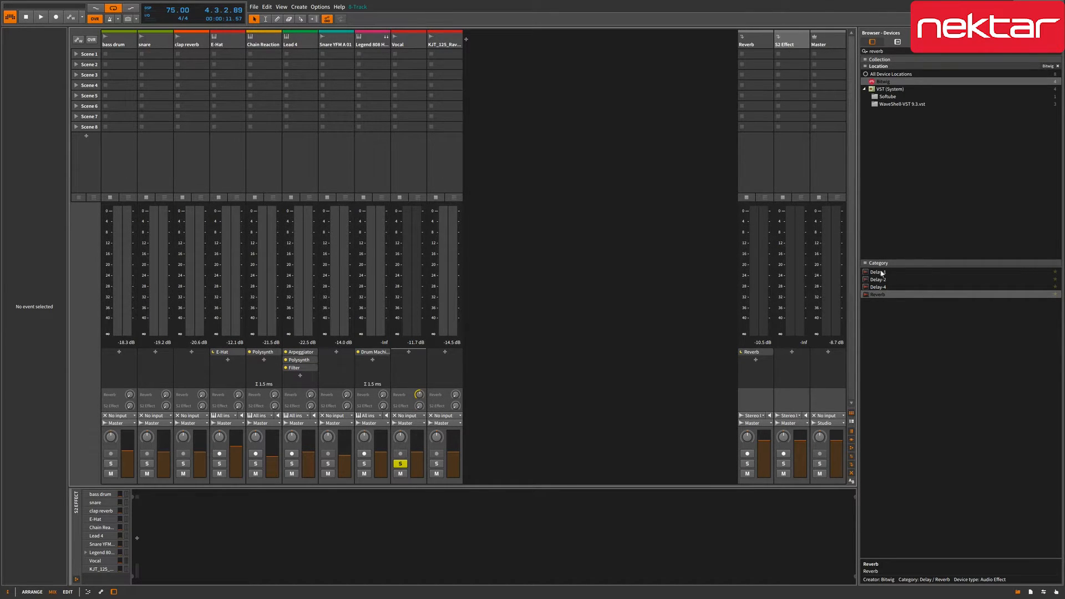
left_click_drag(874, 274, 792, 362)
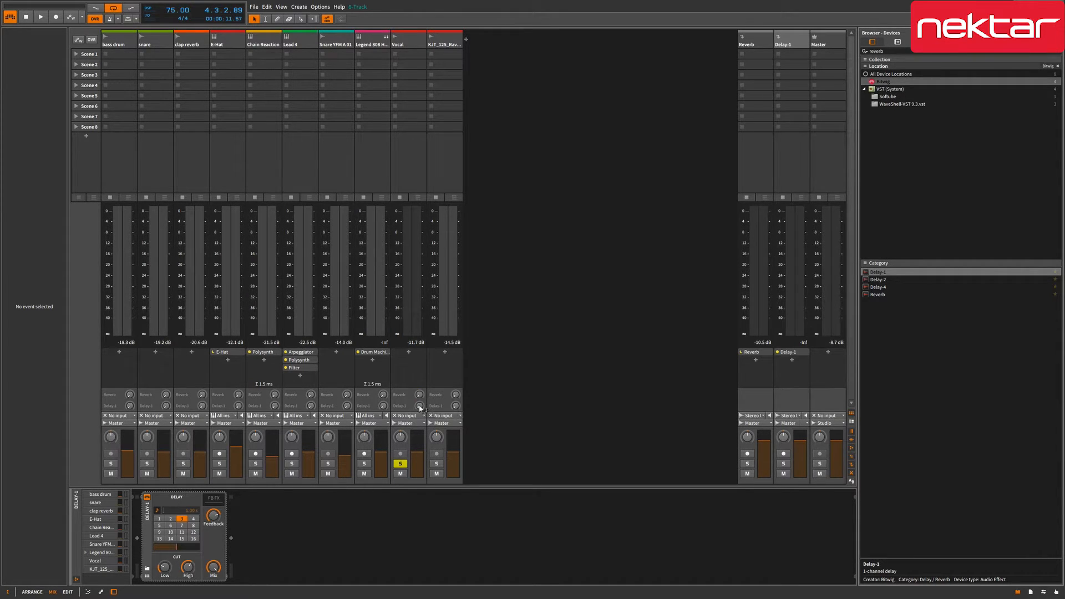
- Raise Vocal's Delay-1 send to about -13.7 dB, audition it, then select KJT_125_Ravers_Hipsters
left_click_drag(420, 407, 419, 403)
key("space")
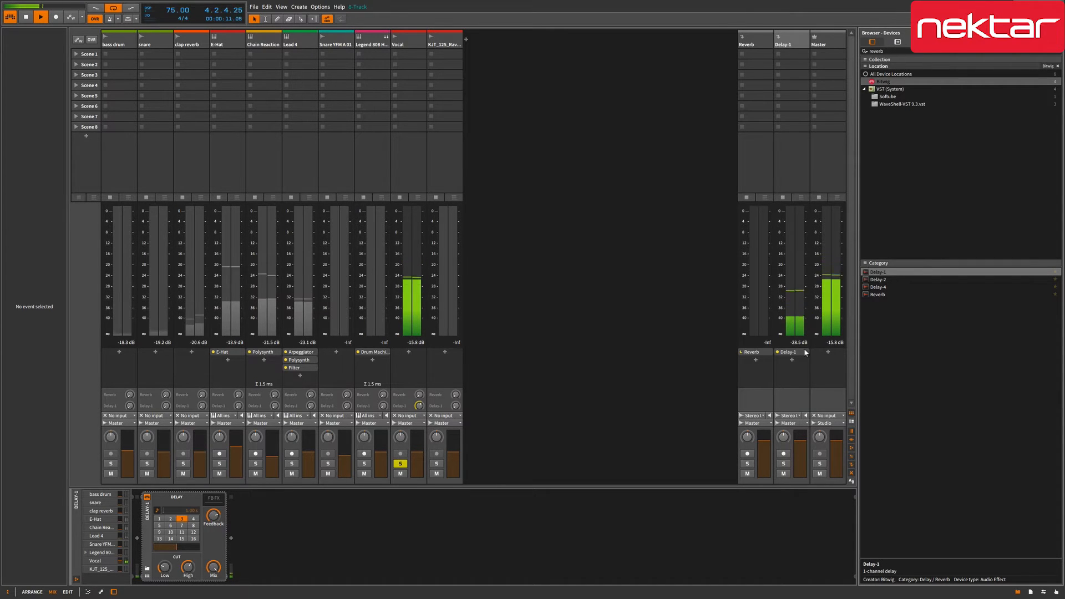
key("space")
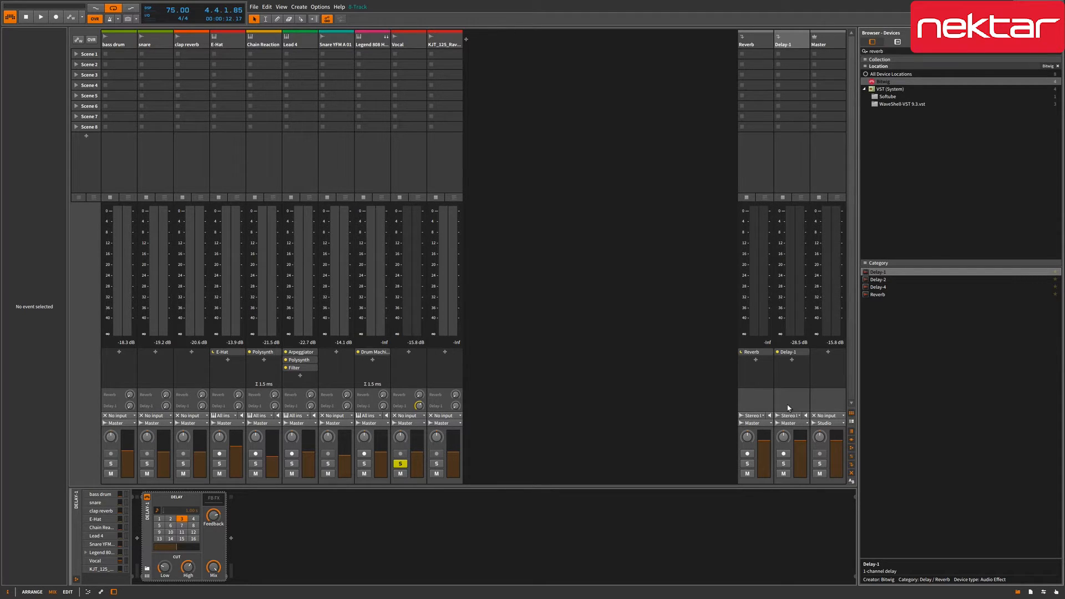
left_click(526, 290)
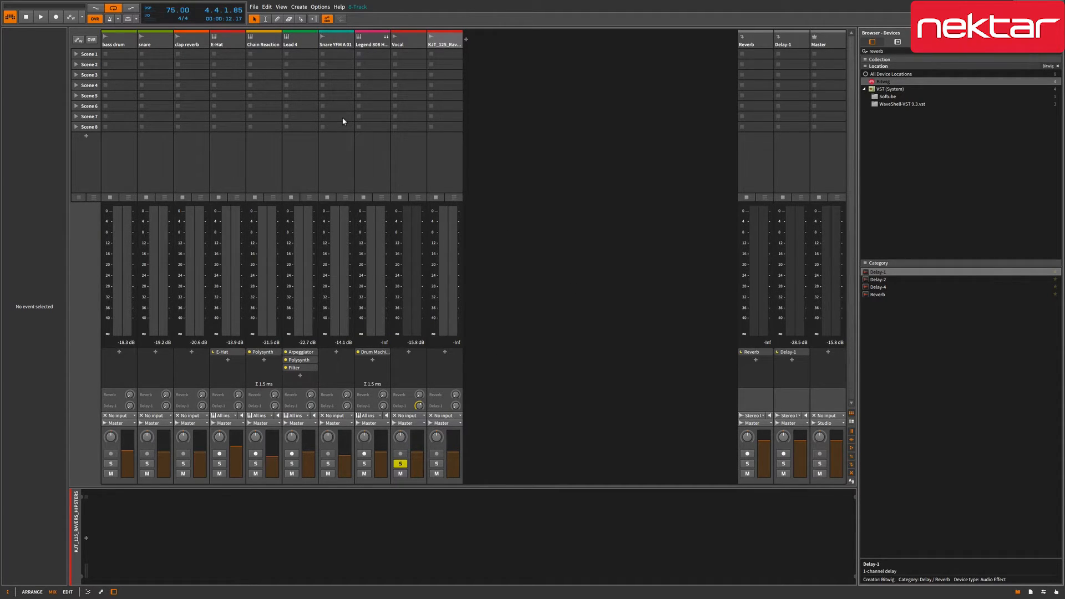
- Create audio track Audio 11 with its input set to Master > Master (POST)
left_click(297, 8)
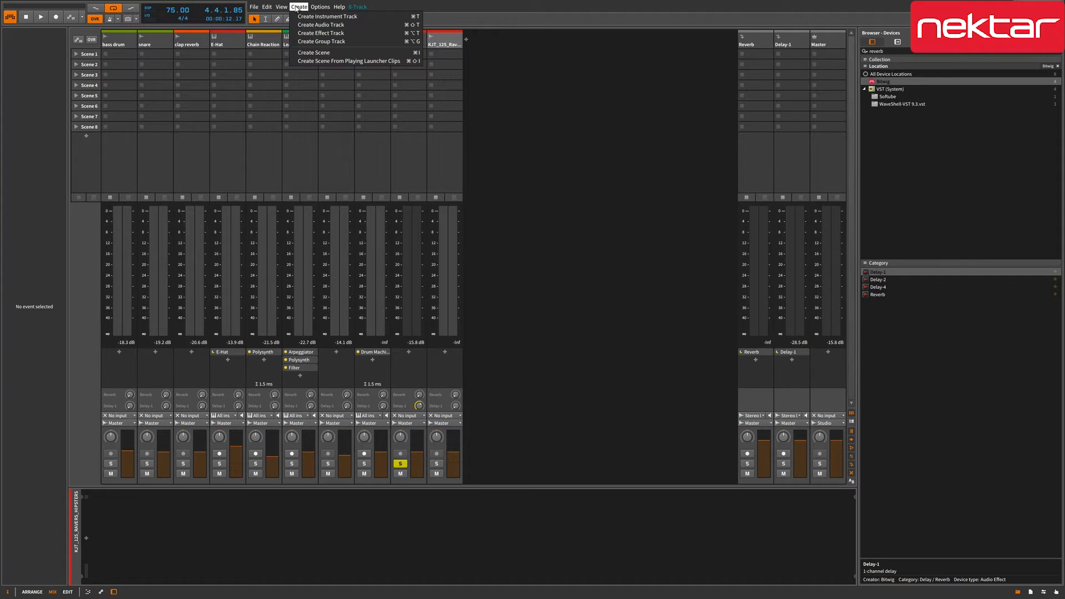
left_click(322, 24)
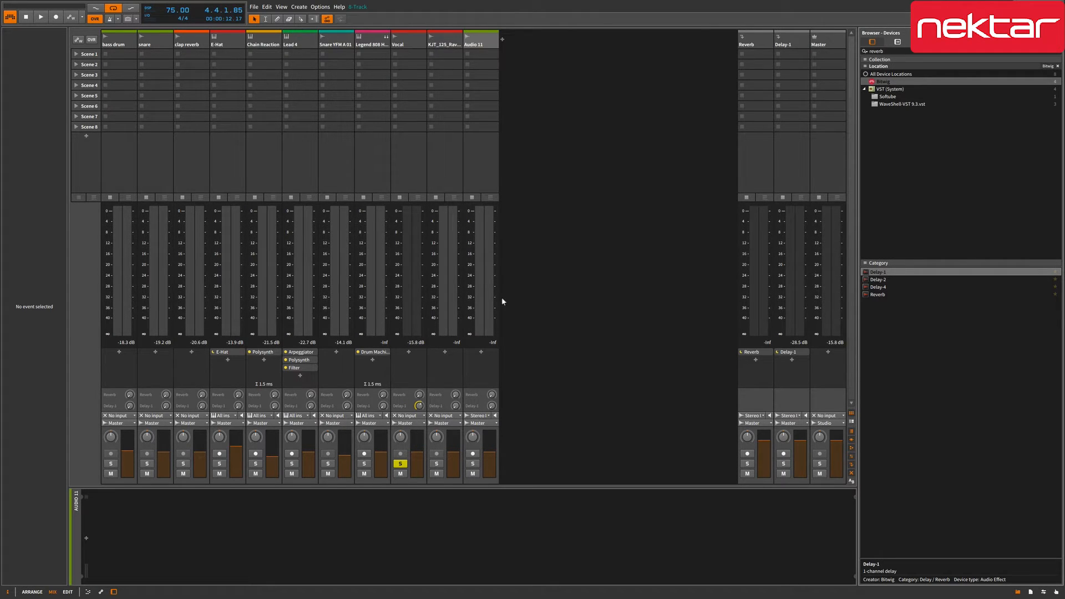
left_click(487, 416)
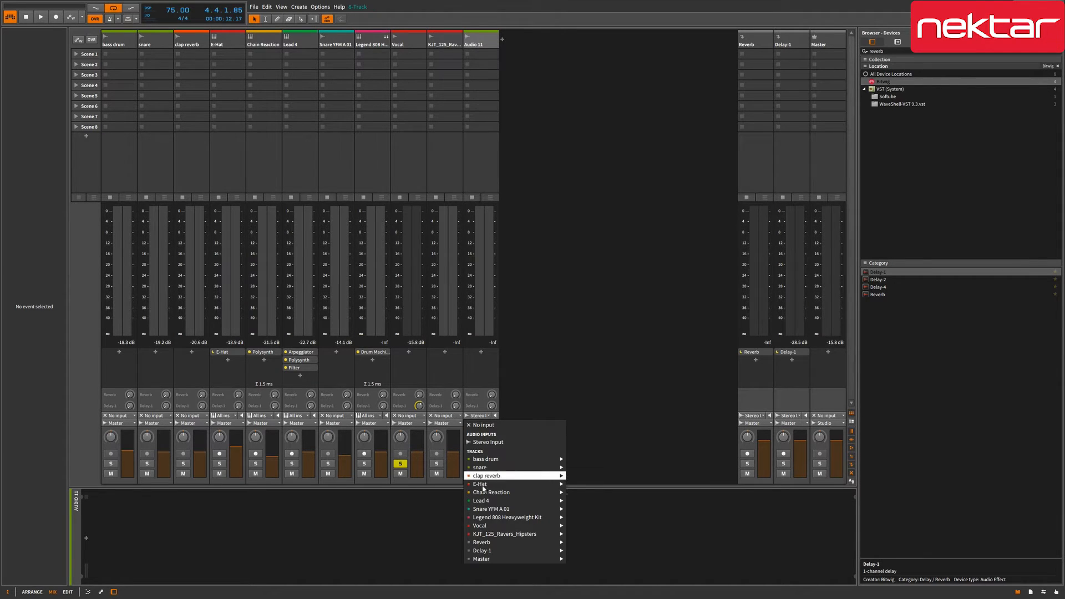
mouse_move(490, 562)
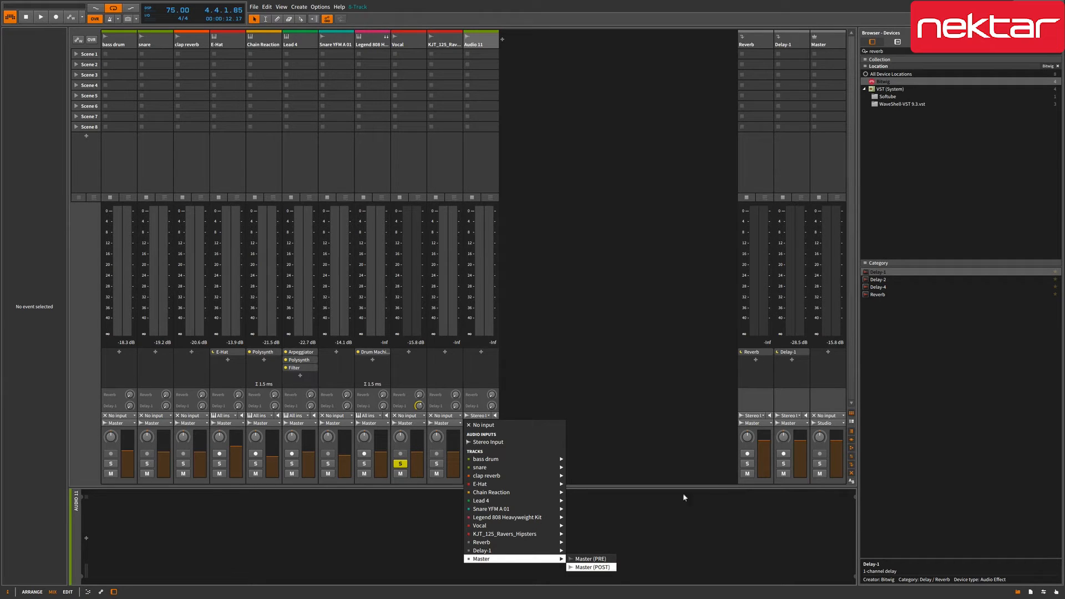
left_click(582, 567)
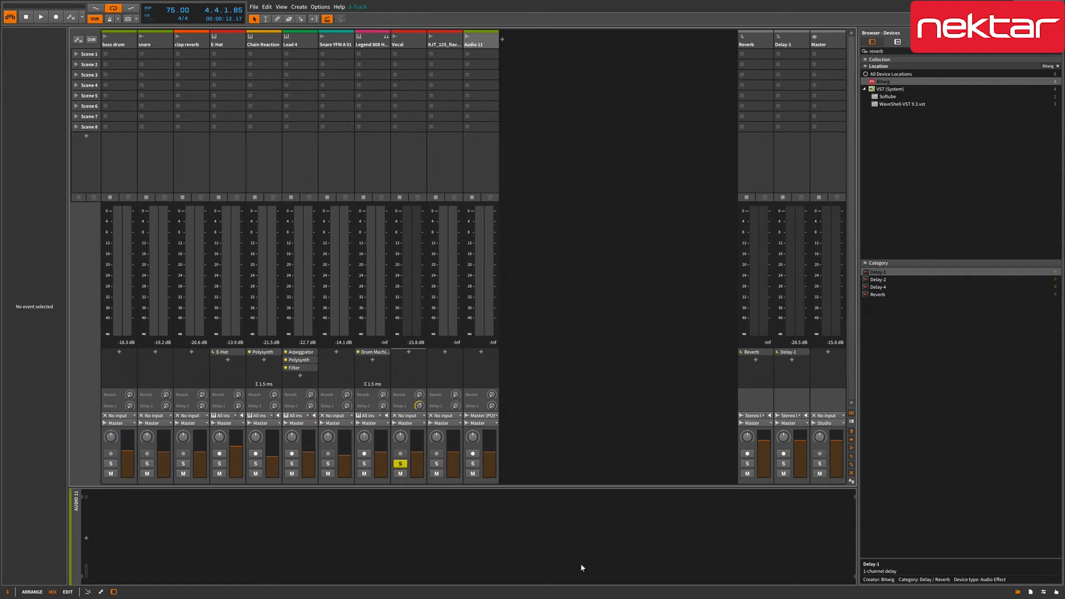
- In the arrangement, arm Audio 11, start at bar 4, and enable transport recording
key("alt+1")
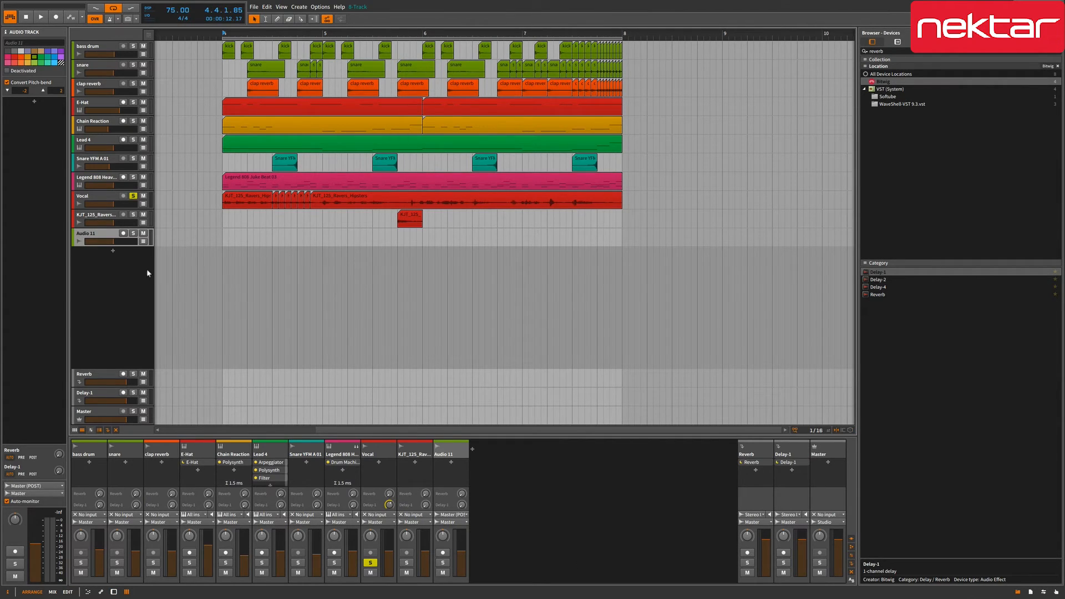
left_click(123, 233)
left_click(221, 234)
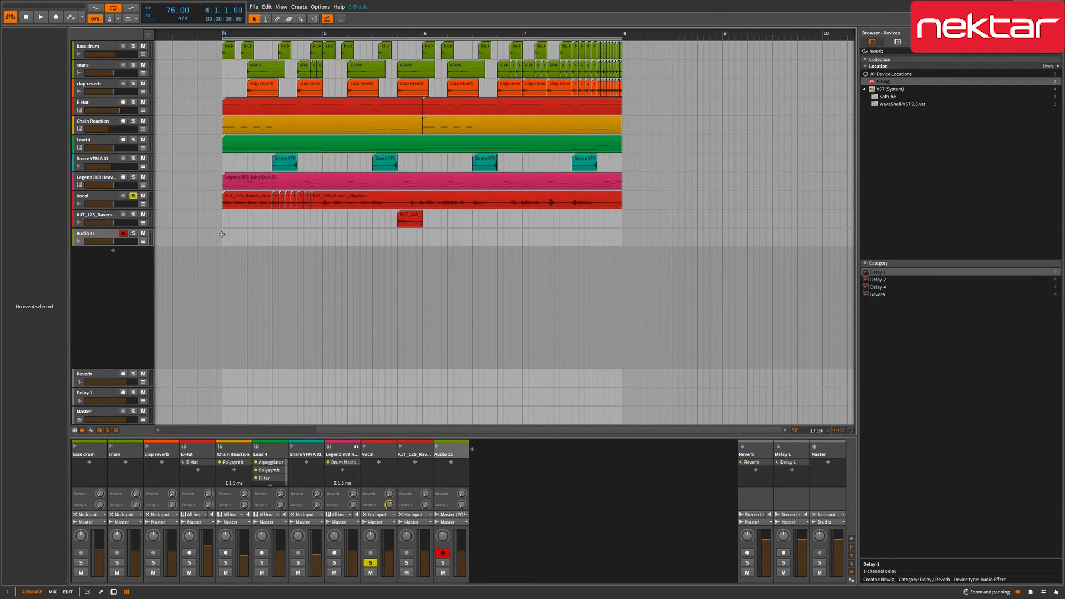
key("ctrl+r")
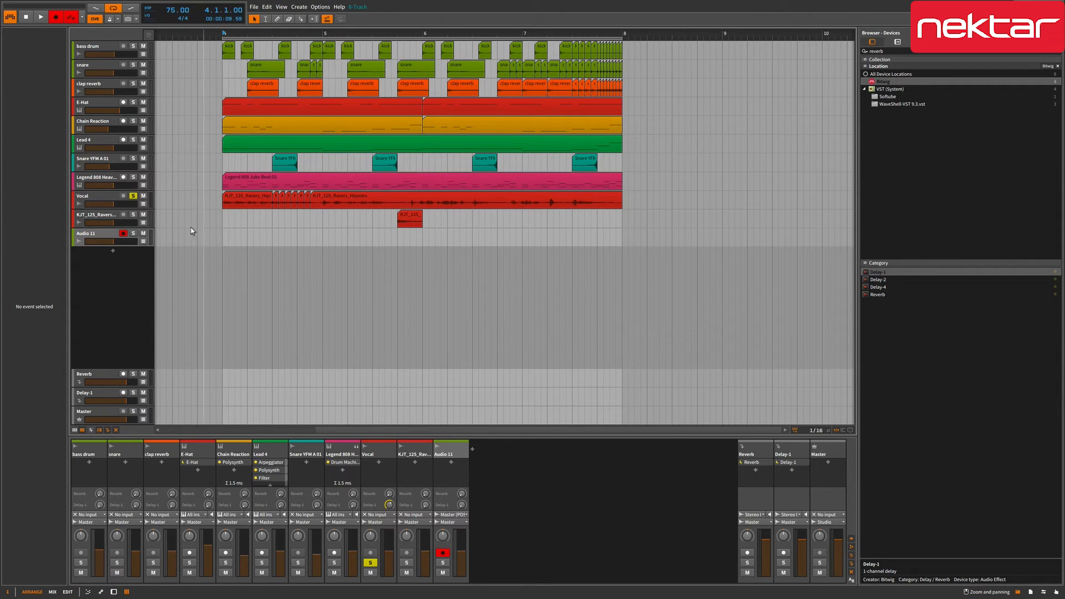
- Unsolo Vocal, record the Master output into Audio 11, then solo Audio 11 and play it
left_click(133, 197)
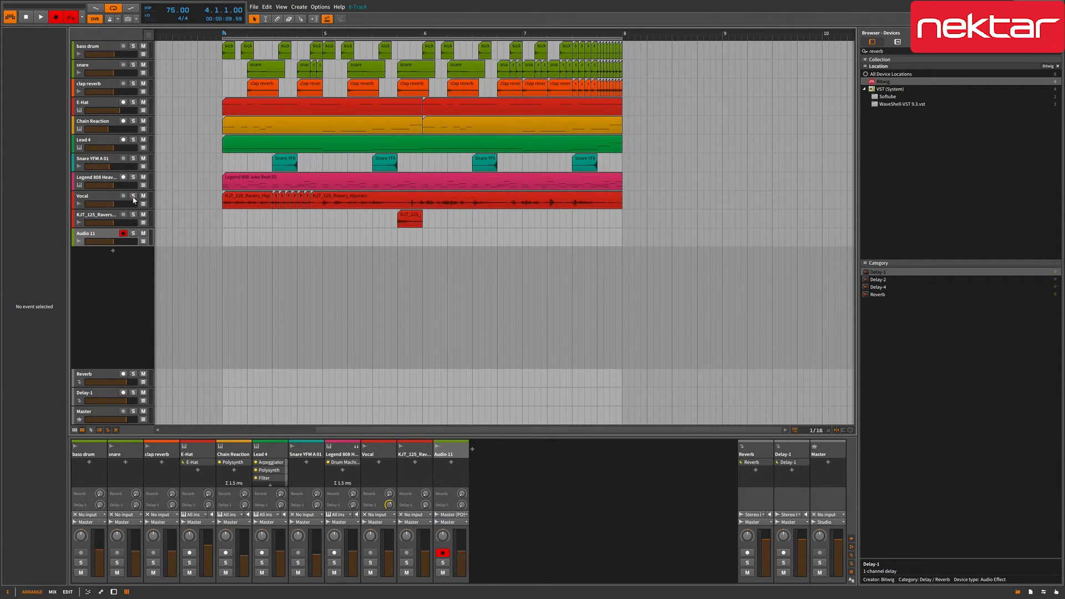
key("space")
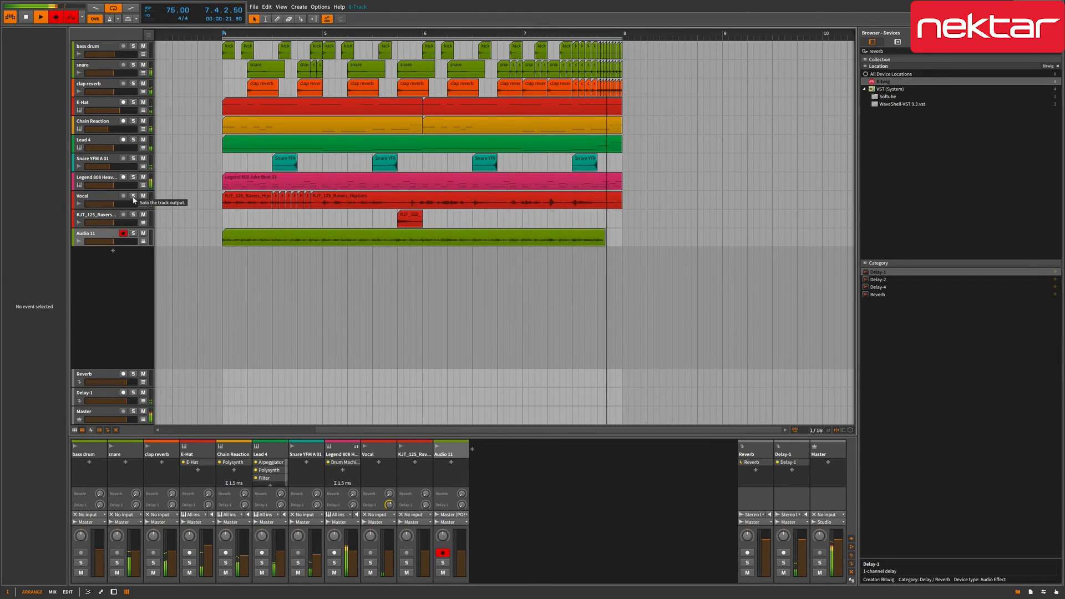
key("space")
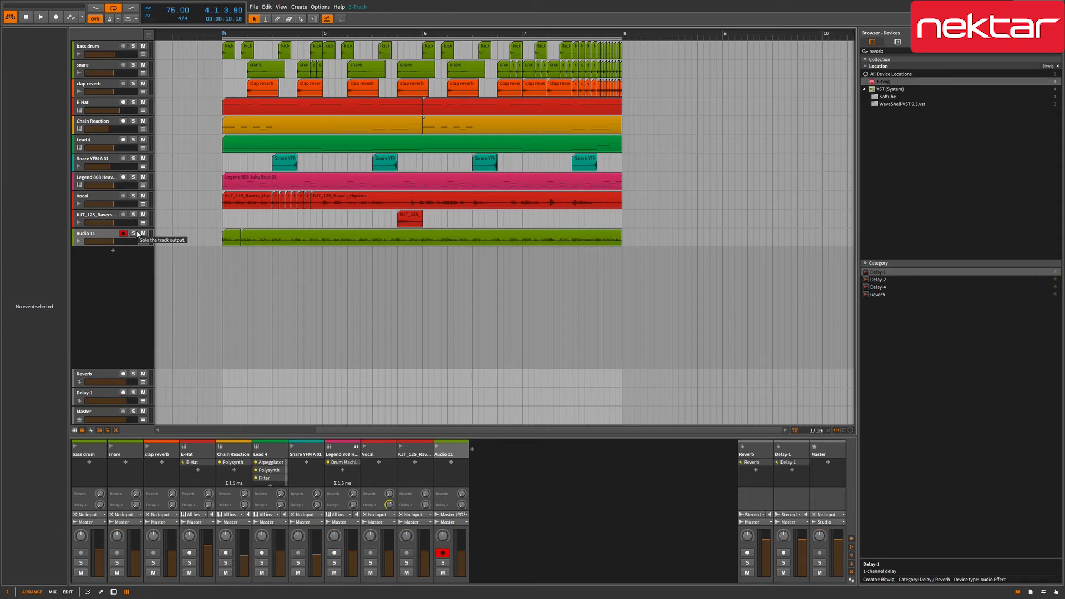
left_click(137, 234)
key("space")
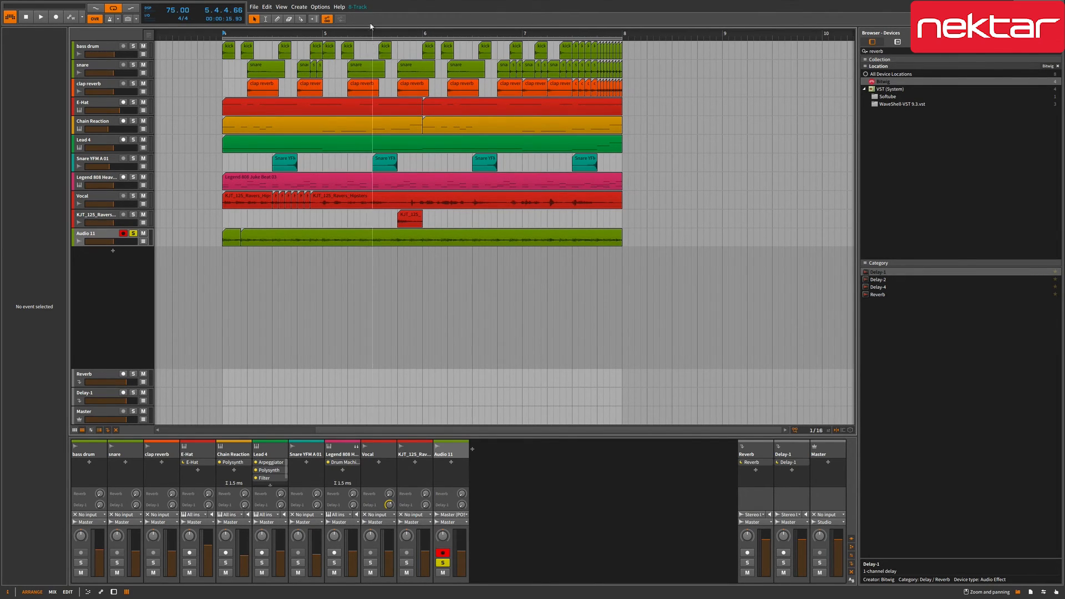
left_click(358, 7)
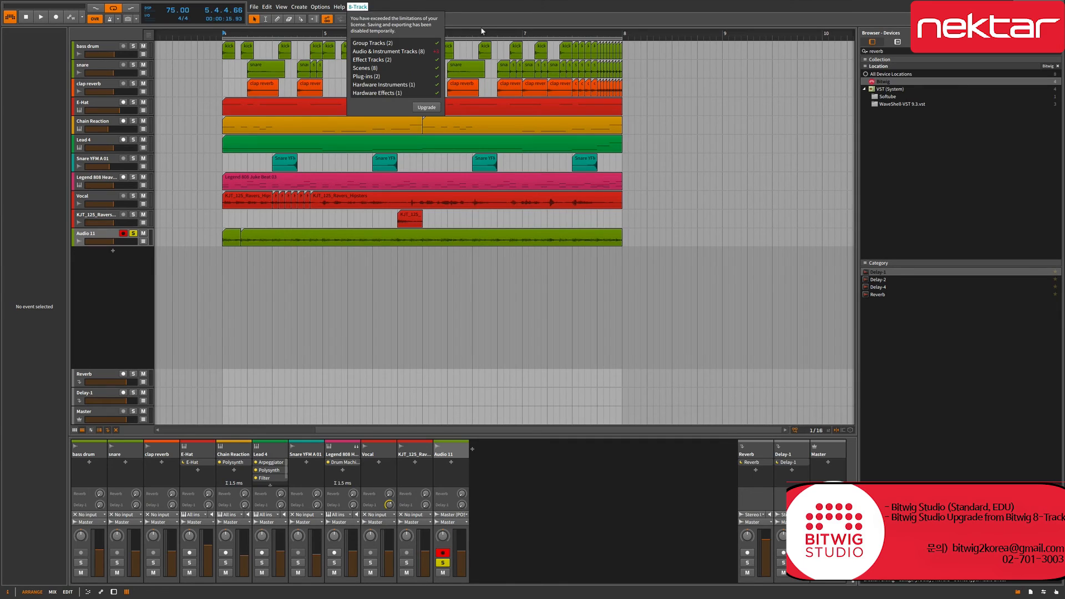
left_click(615, 274)
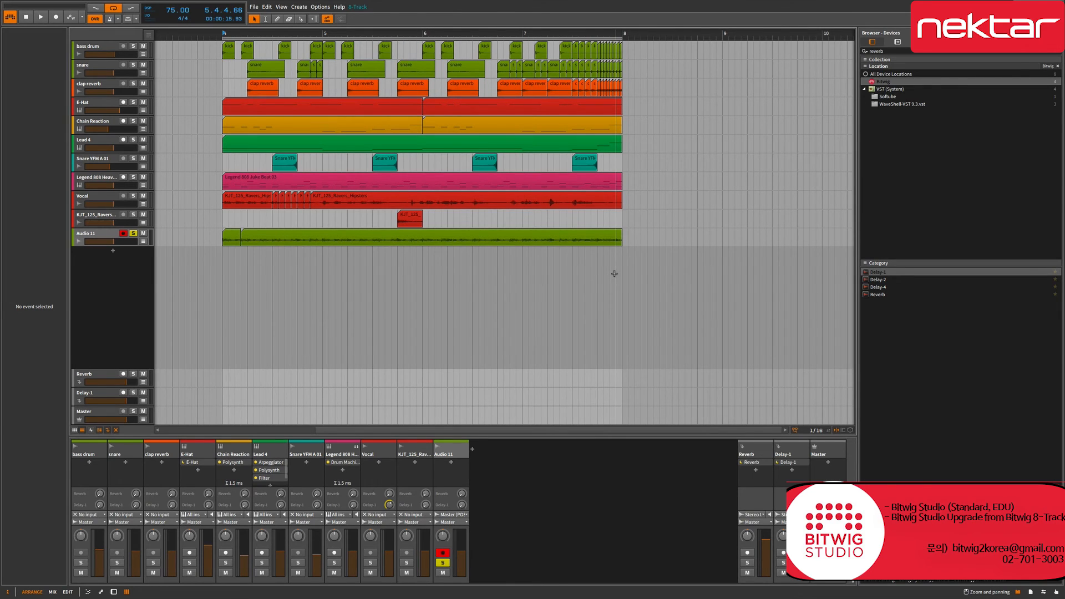